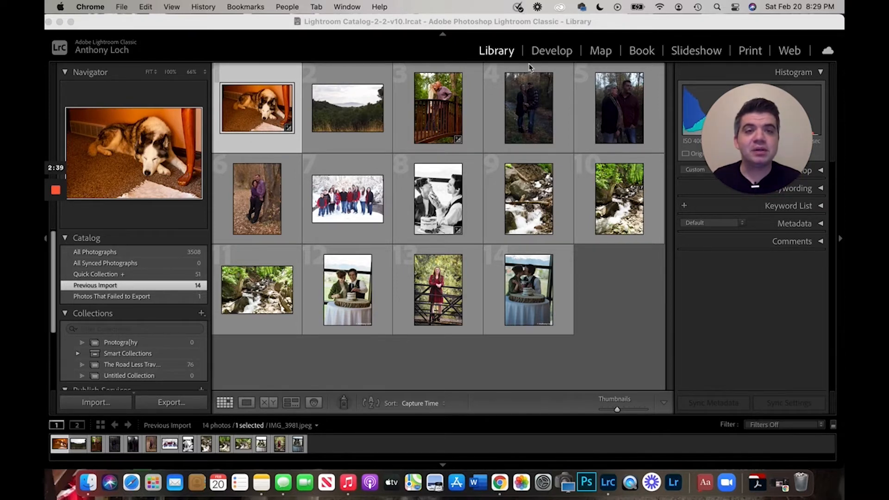
- Switch to the Develop module with the dog photo and bring the Presets panel into view
{"action": "left_click", "coordinate": [551, 55]}
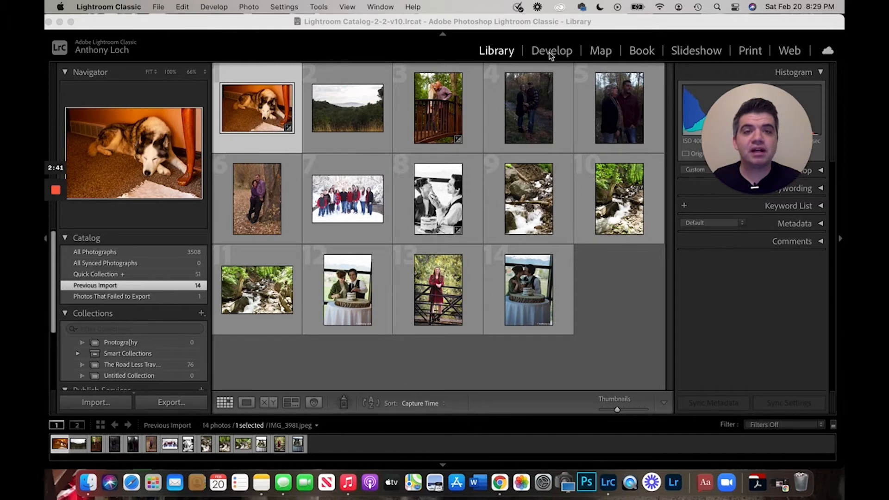
{"action": "left_click", "coordinate": [551, 55]}
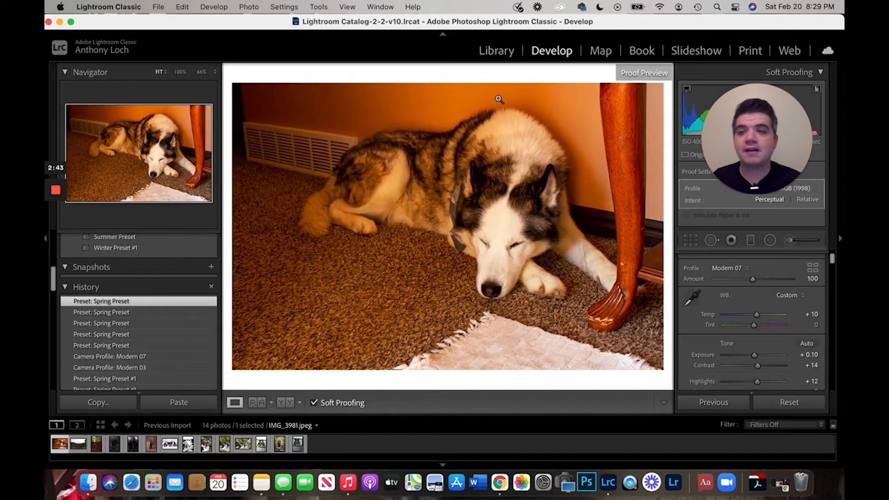
{"action": "scroll", "coordinate": [185, 301], "scroll_direction": "up", "scroll_amount": 8}
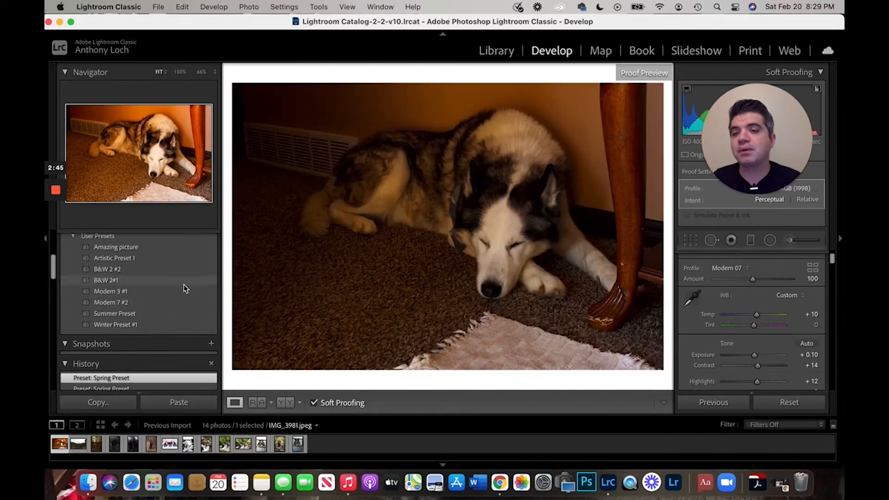
{"action": "scroll", "coordinate": [170, 287], "scroll_direction": "up", "scroll_amount": 2}
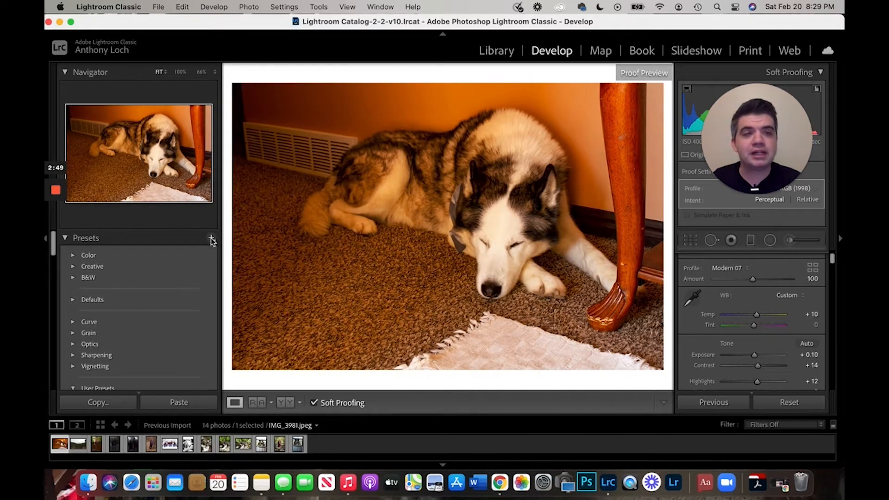
- Create a new develop preset named "Springtime Preset" from the dog photo's settings and select it in User Presets
{"action": "left_click", "coordinate": [211, 239]}
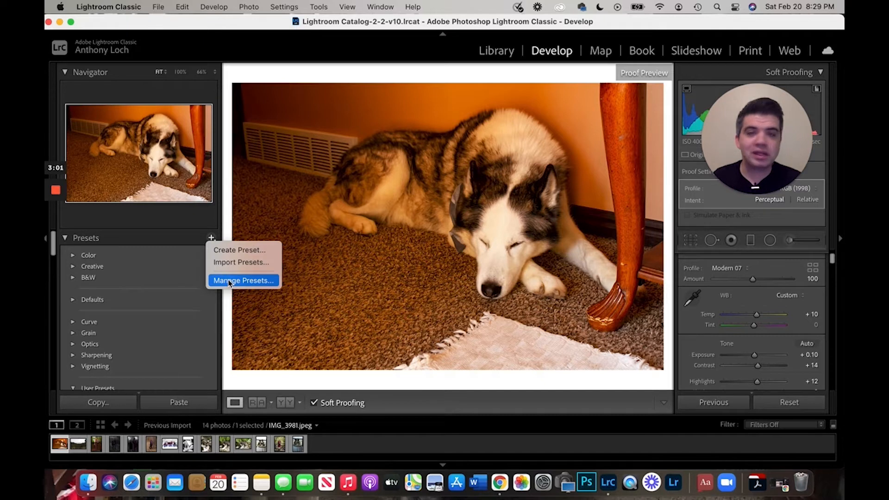
{"action": "left_click", "coordinate": [245, 251]}
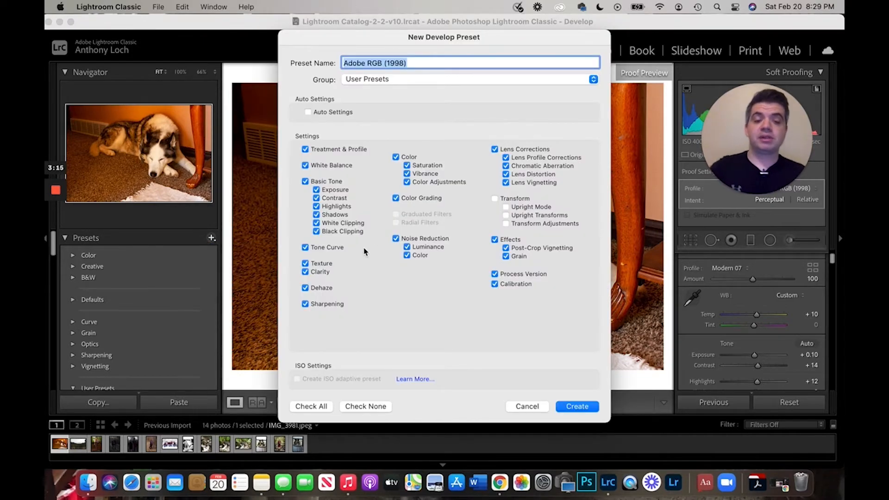
{"action": "key", "text": "BackSpace"}
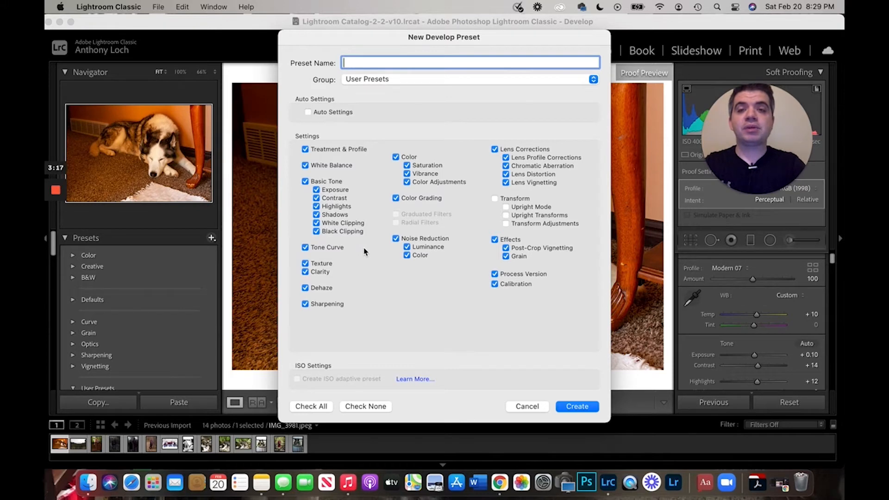
{"action": "type", "text": "S"}
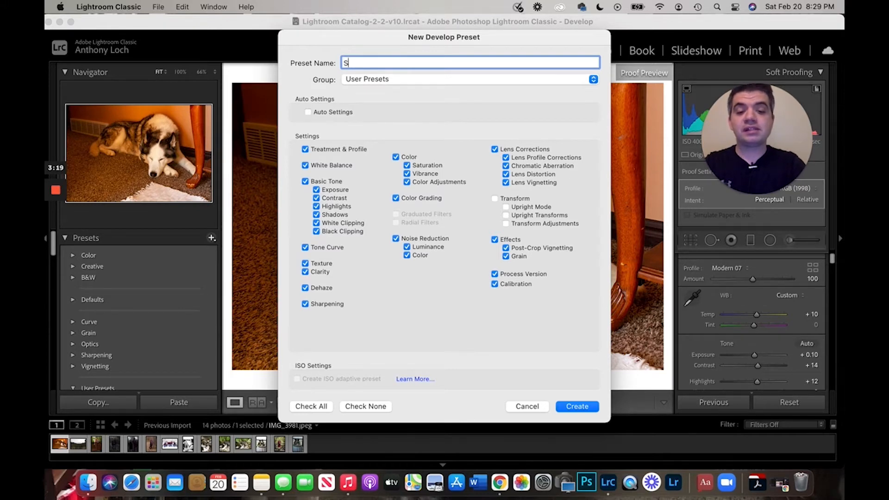
{"action": "type", "text": "pring"}
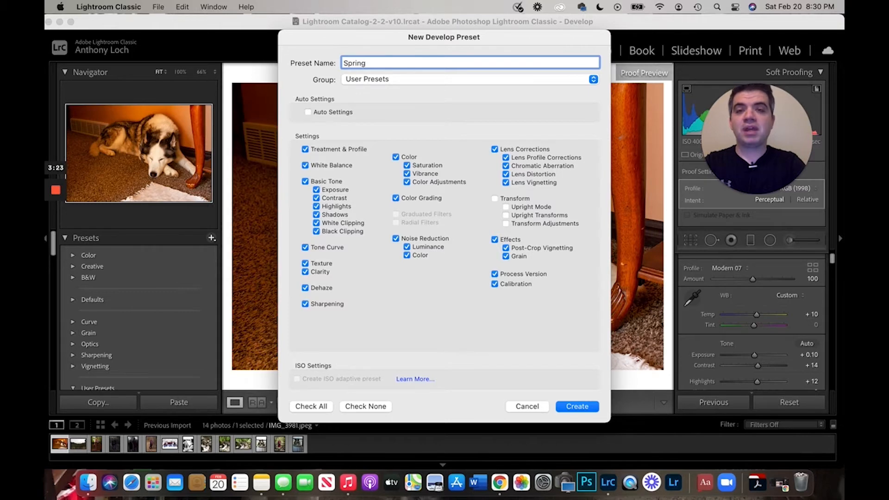
{"action": "type", "text": "ti"}
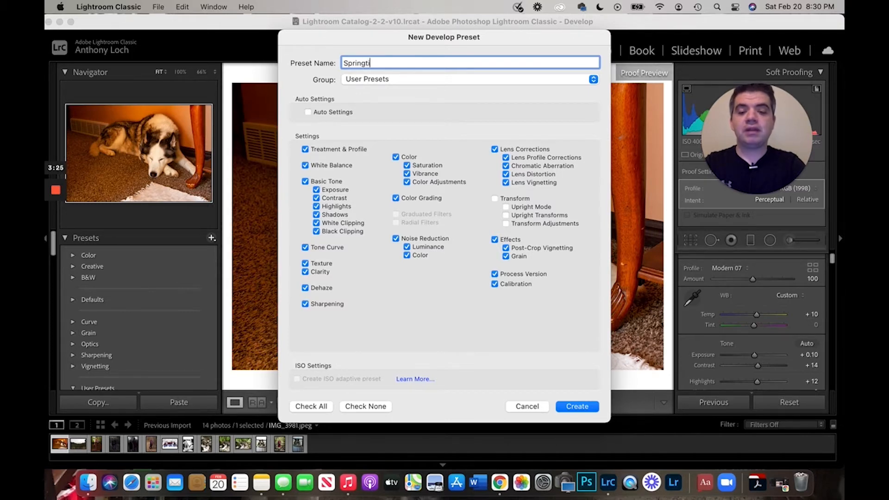
{"action": "type", "text": "me Preset"}
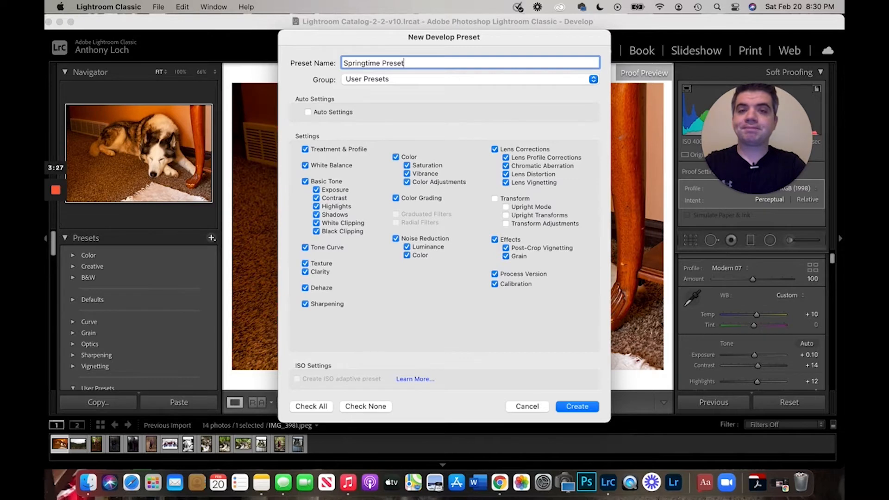
{"action": "key", "text": "Return"}
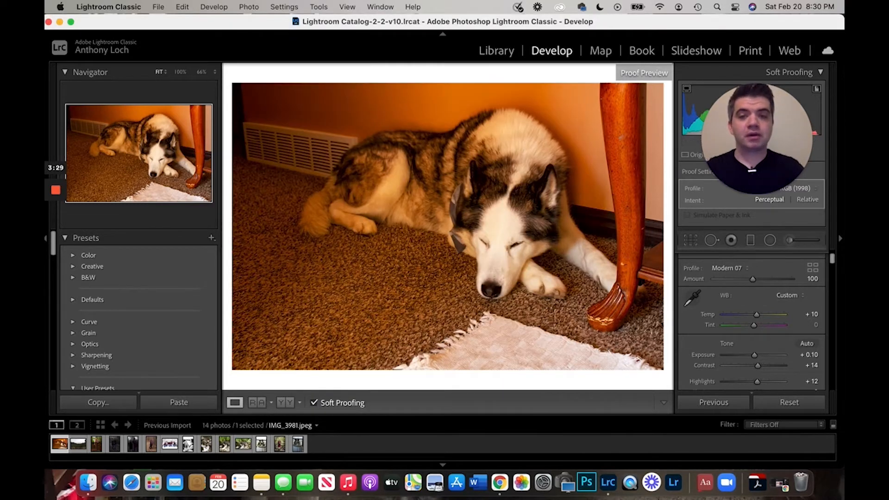
{"action": "scroll", "coordinate": [155, 357], "scroll_direction": "down", "scroll_amount": 5}
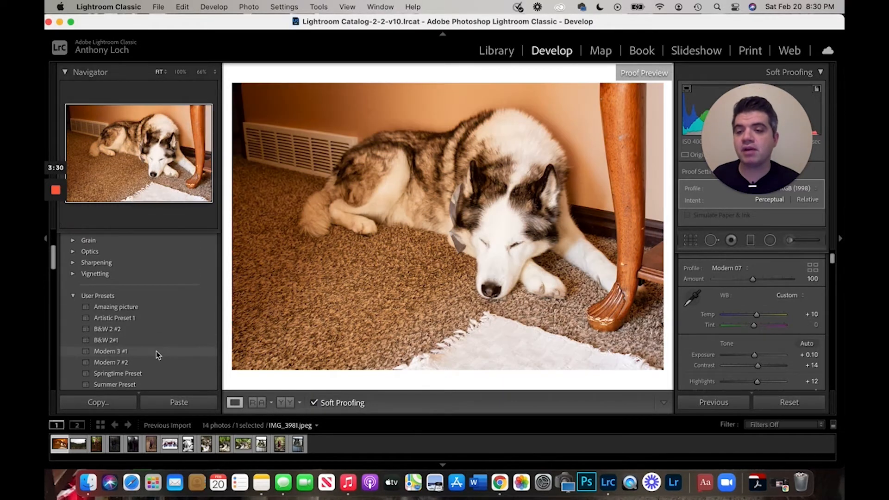
{"action": "left_click", "coordinate": [152, 374]}
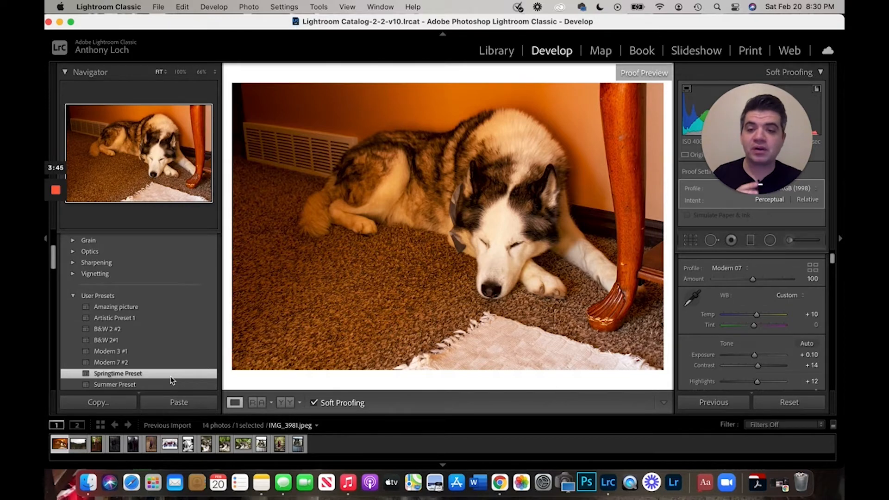
- Open the photo of the woman in the red dress and apply the Modern 3 #1, then the Amazing picture preset
{"action": "left_click", "coordinate": [280, 447]}
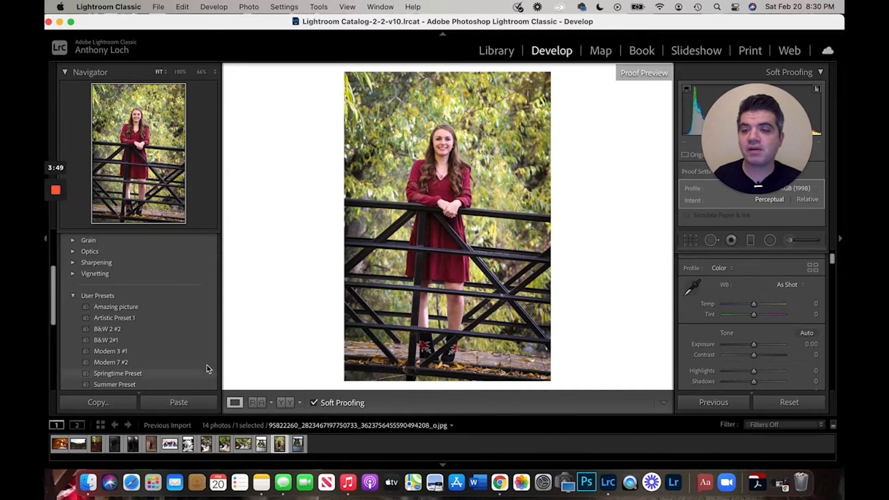
{"action": "left_click", "coordinate": [170, 352]}
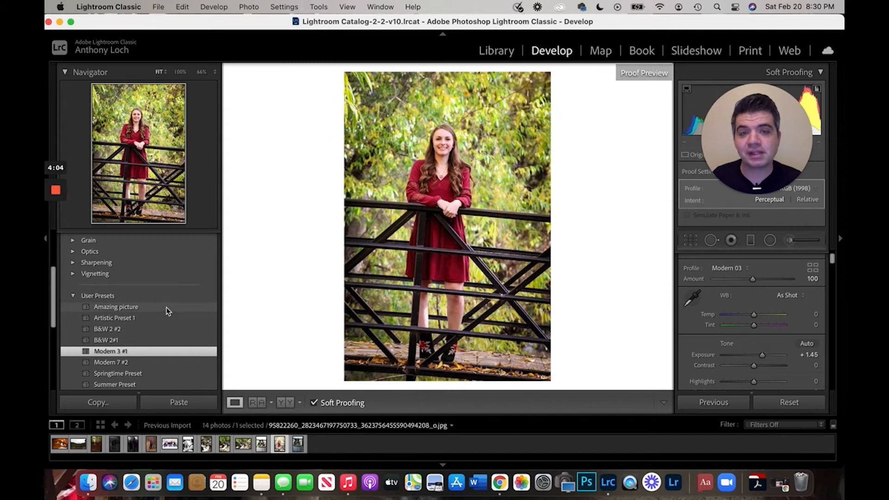
{"action": "left_click", "coordinate": [167, 310]}
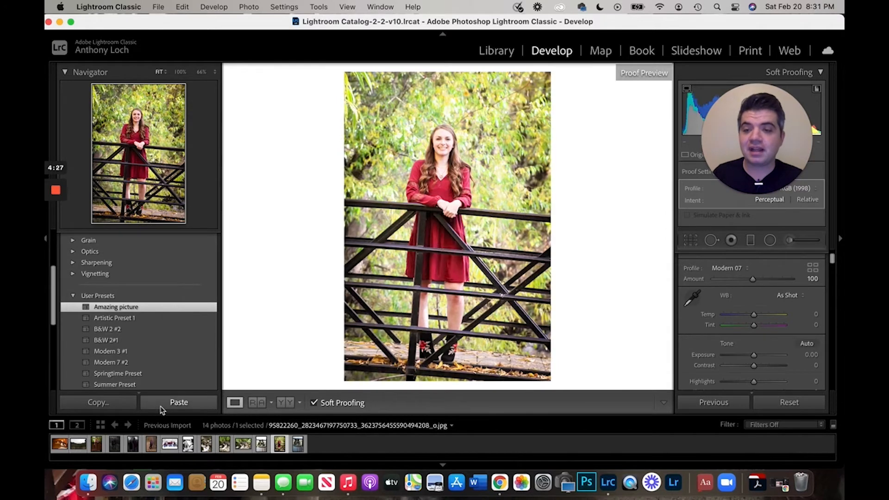
- Save the black-and-white cake photo's settings as a new preset "B&W Summer Preset" and select it in User Presets
{"action": "left_click", "coordinate": [188, 444]}
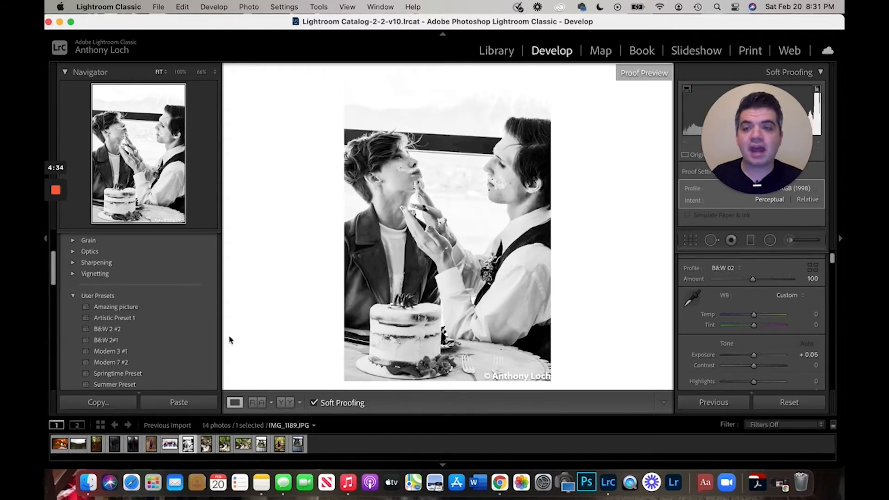
{"action": "scroll", "coordinate": [202, 327], "scroll_direction": "up", "scroll_amount": 5}
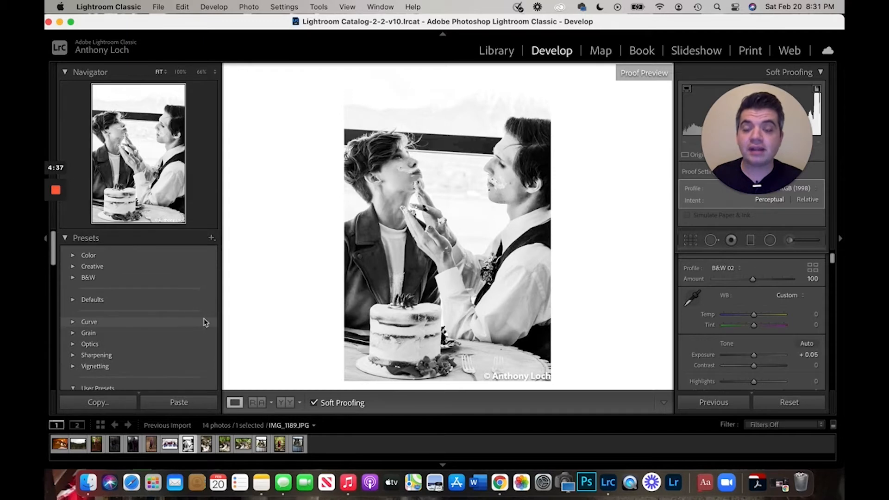
{"action": "left_click", "coordinate": [211, 239]}
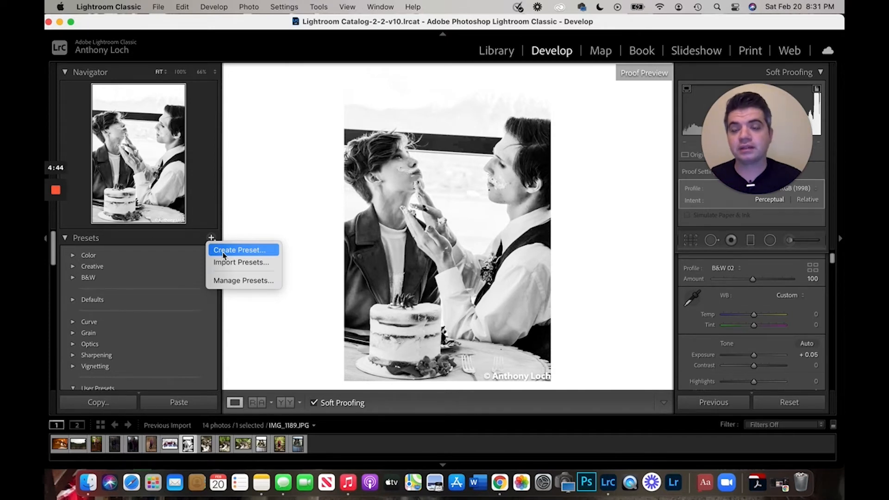
{"action": "left_click", "coordinate": [222, 250]}
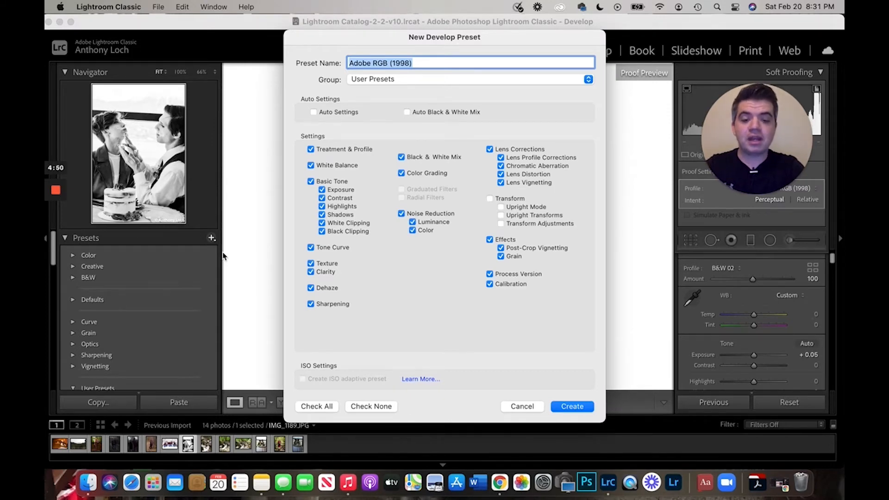
{"action": "type", "text": "B"}
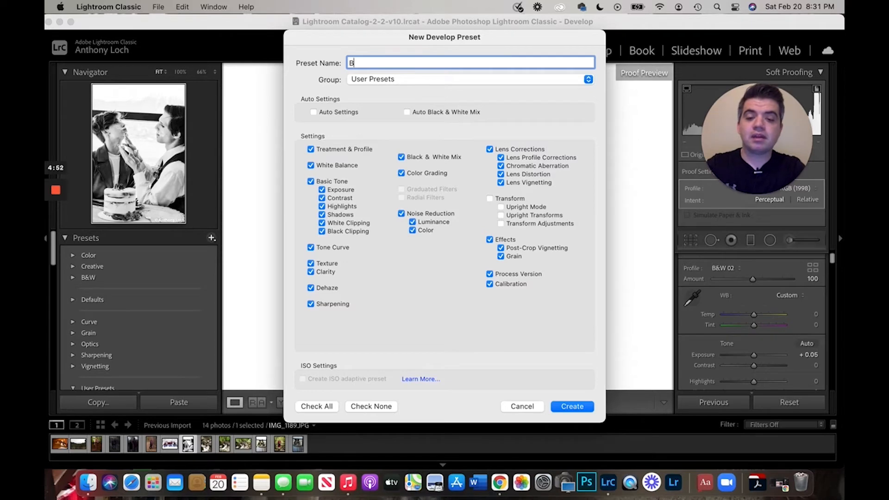
{"action": "type", "text": "&W"}
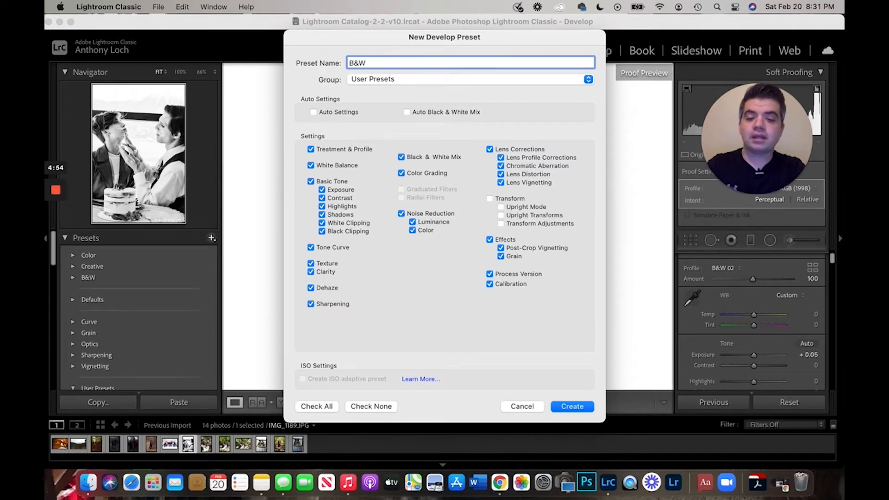
{"action": "type", "text": " Summer Prest"}
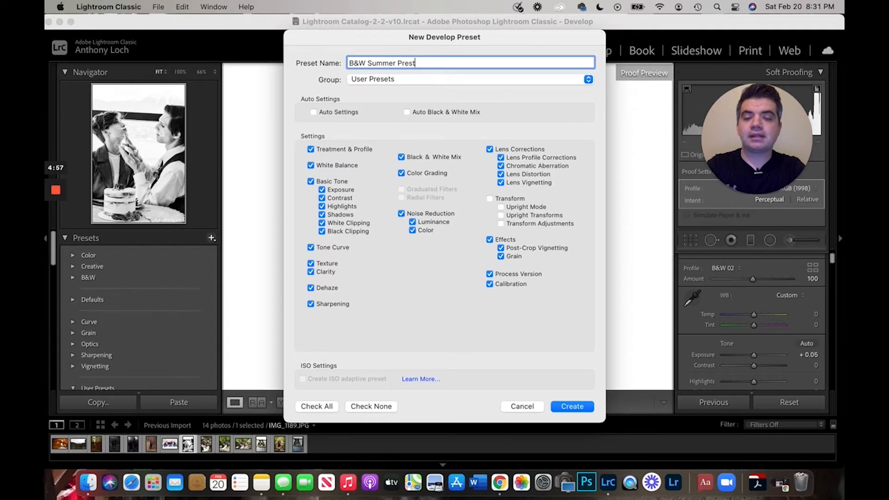
{"action": "key", "text": "BackSpace"}
{"action": "type", "text": "et"}
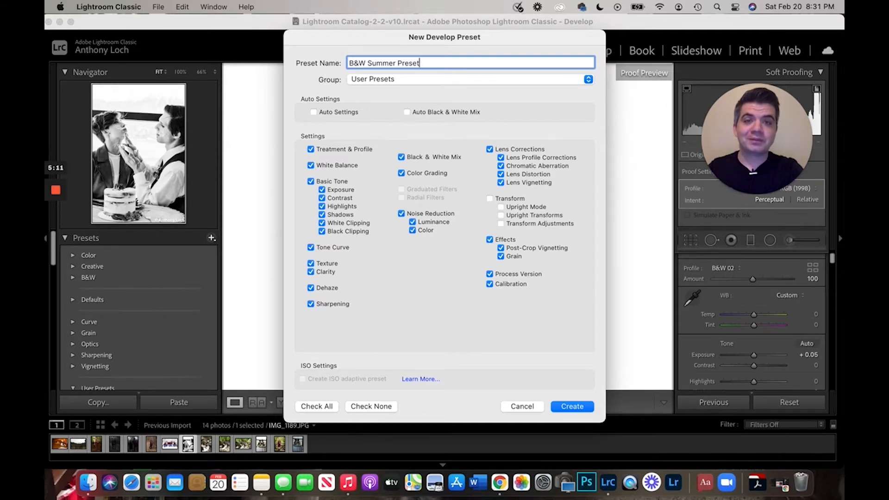
{"action": "key", "text": "Return"}
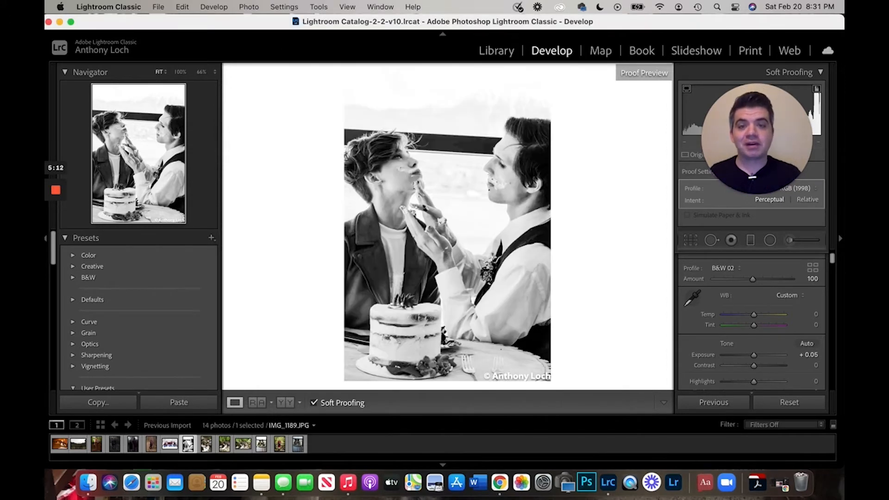
{"action": "scroll", "coordinate": [148, 352], "scroll_direction": "down", "scroll_amount": 5}
{"action": "left_click", "coordinate": [148, 344]}
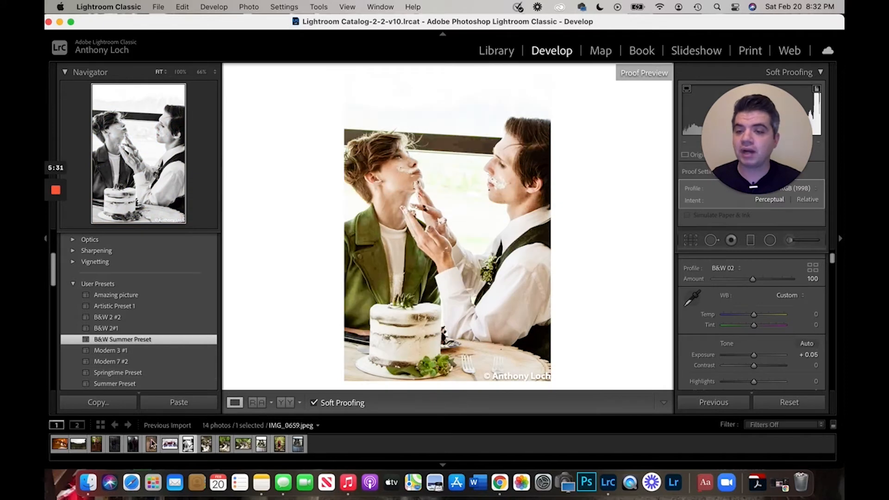
- Select the photo of the couple on the bridge and save its settings as a new preset named "Wooded Preset"
{"action": "left_click", "coordinate": [96, 444]}
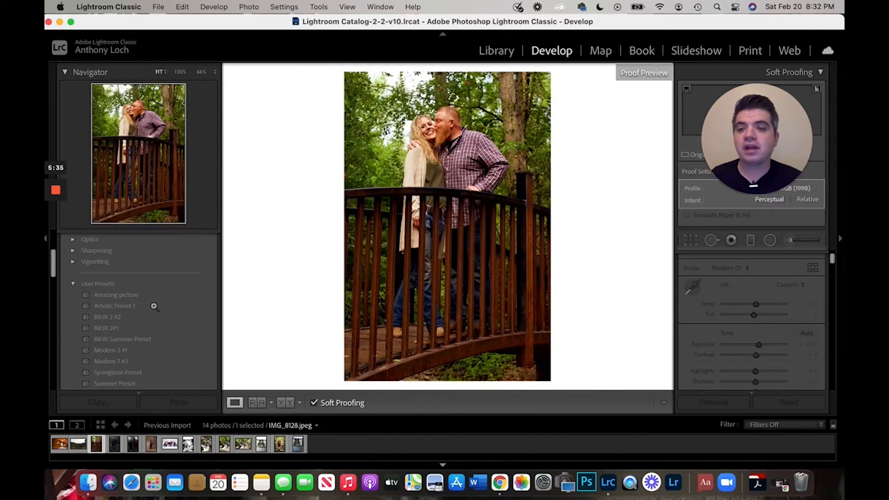
{"action": "scroll", "coordinate": [165, 299], "scroll_direction": "up", "scroll_amount": 5}
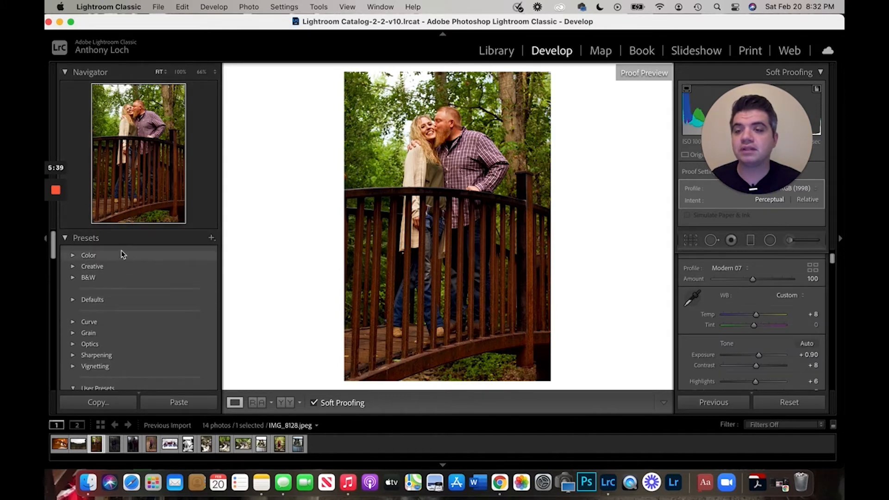
{"action": "left_click", "coordinate": [212, 240]}
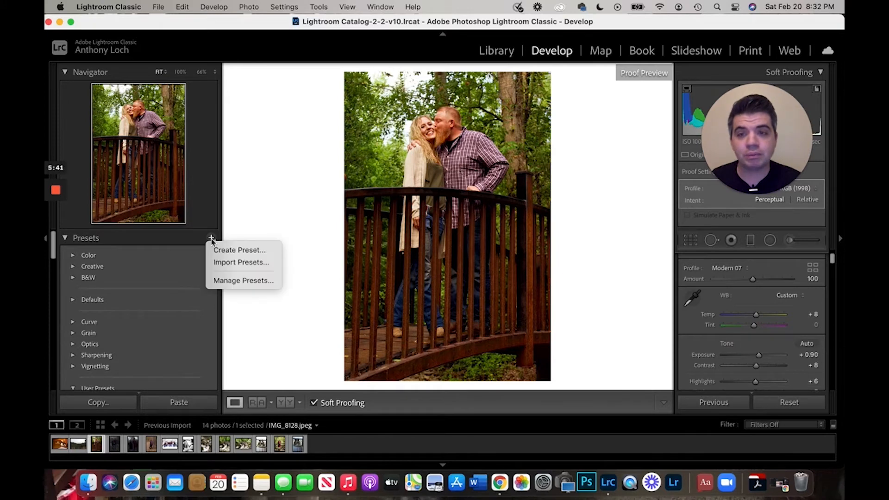
{"action": "left_click", "coordinate": [226, 251]}
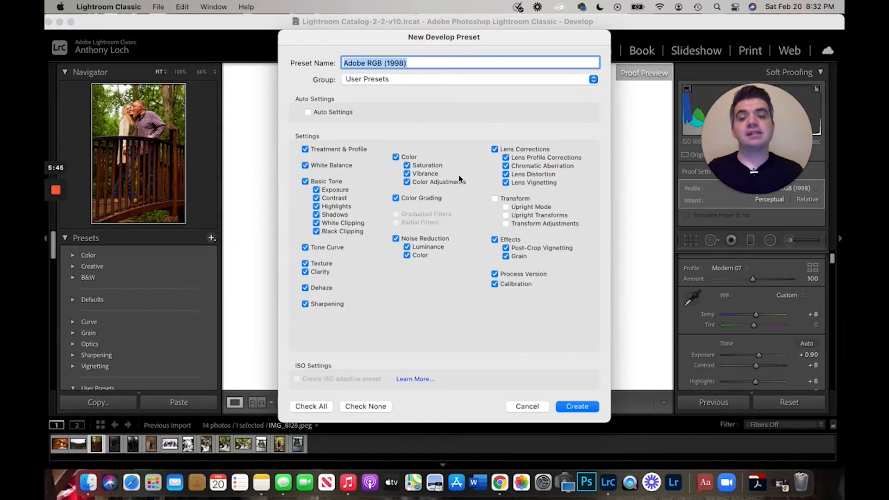
{"action": "type", "text": "W"}
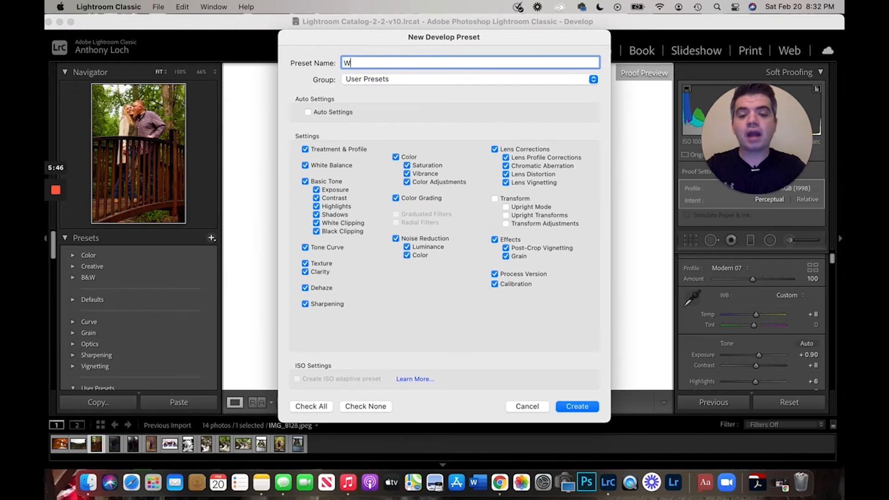
{"action": "type", "text": "ooded"}
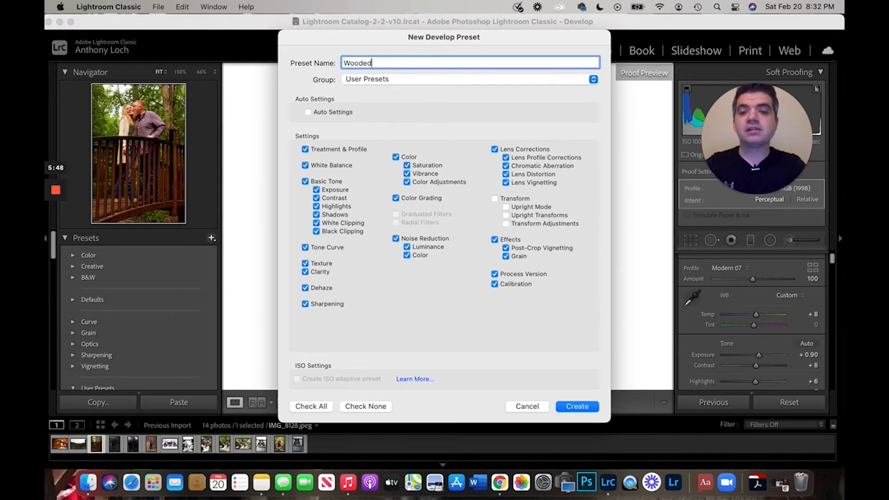
{"action": "type", "text": " Preset"}
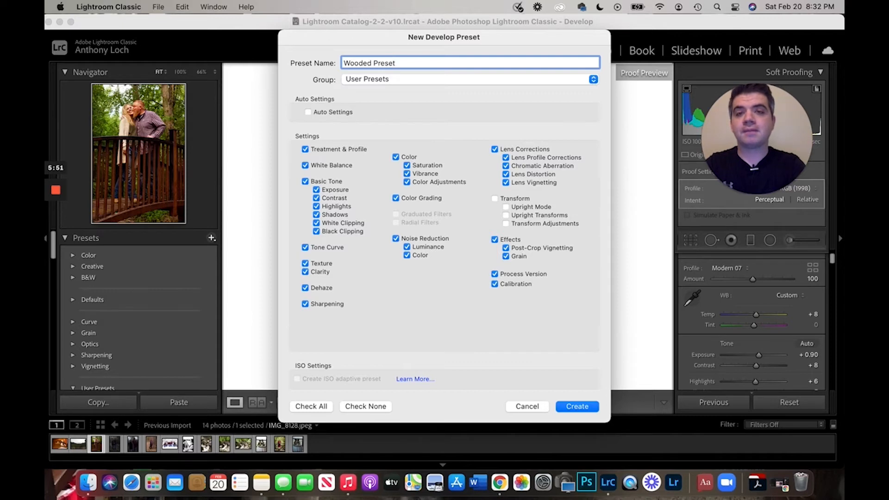
{"action": "key", "text": "Return"}
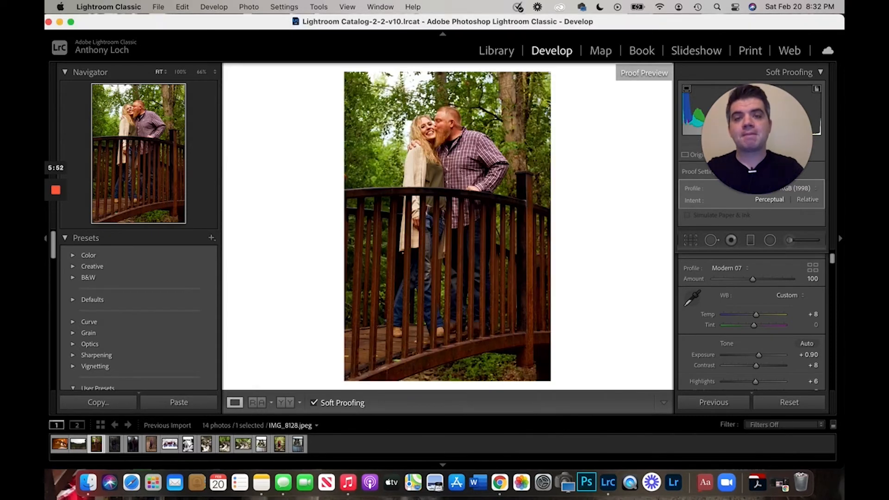
- Scroll down the presets list and select the new Wooded Preset under User Presets
{"action": "scroll", "coordinate": [166, 344], "scroll_direction": "down", "scroll_amount": 5}
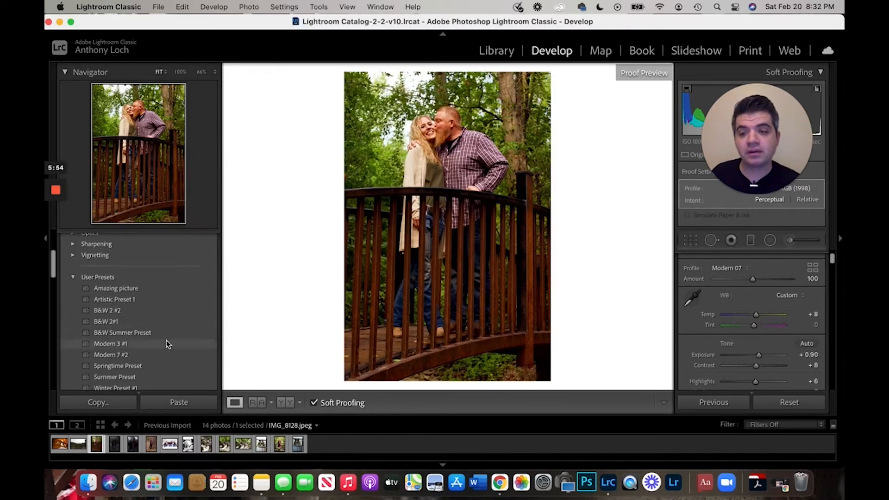
{"action": "left_click", "coordinate": [162, 361]}
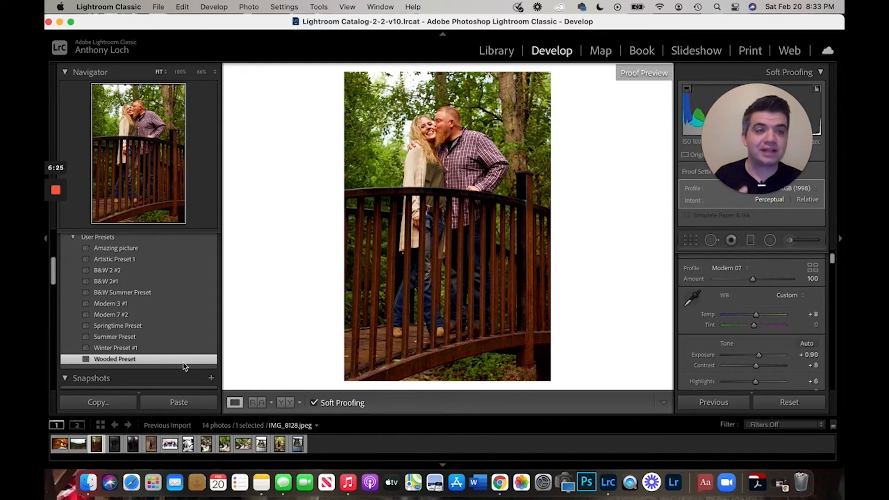
{"action": "left_click", "coordinate": [182, 361]}
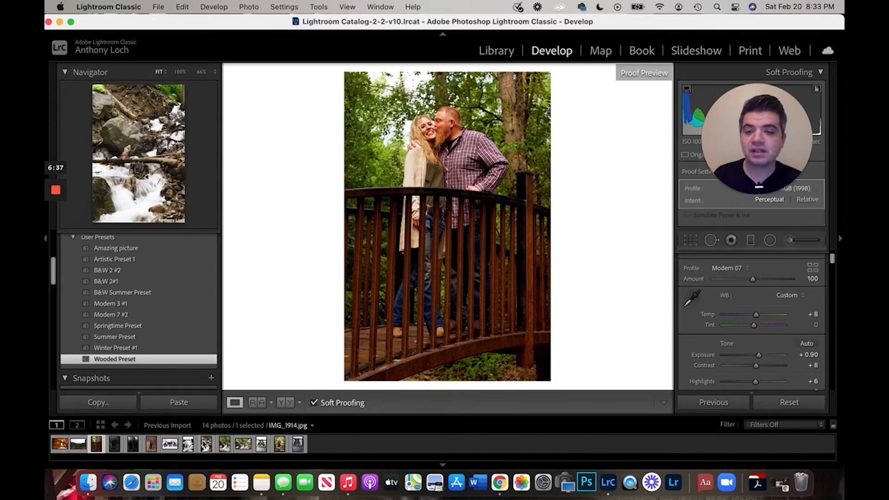
- Open the color photo of the couple cutting the cake and apply the Amazing picture preset
{"action": "left_click", "coordinate": [262, 444]}
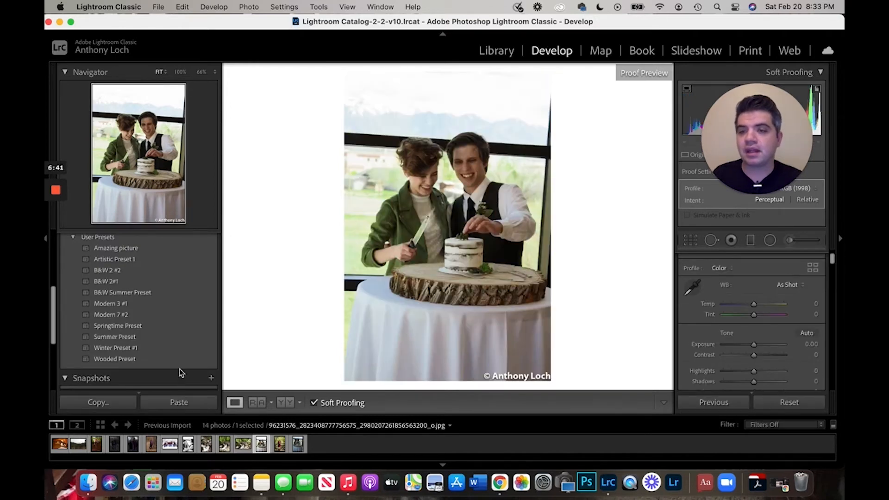
{"action": "left_click", "coordinate": [155, 250]}
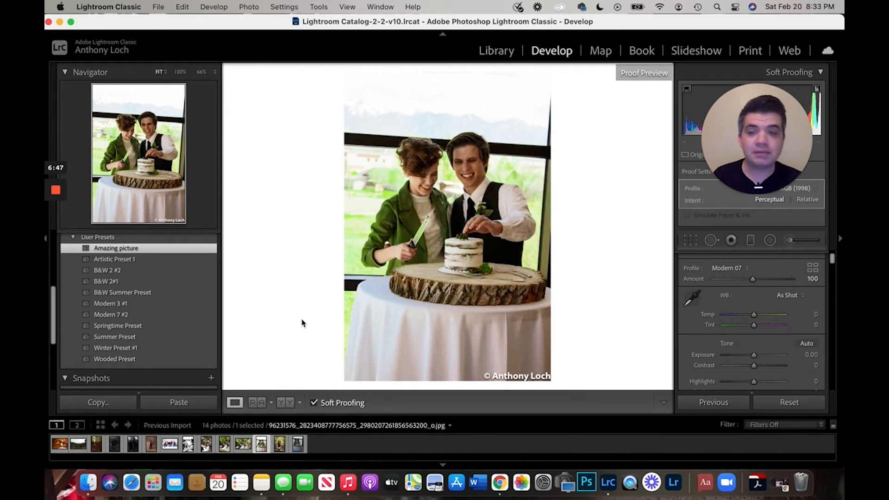
- Compare the cake photo before and after the preset by switching between the Import and Amazing picture History states
{"action": "scroll", "coordinate": [139, 348], "scroll_direction": "down", "scroll_amount": 5}
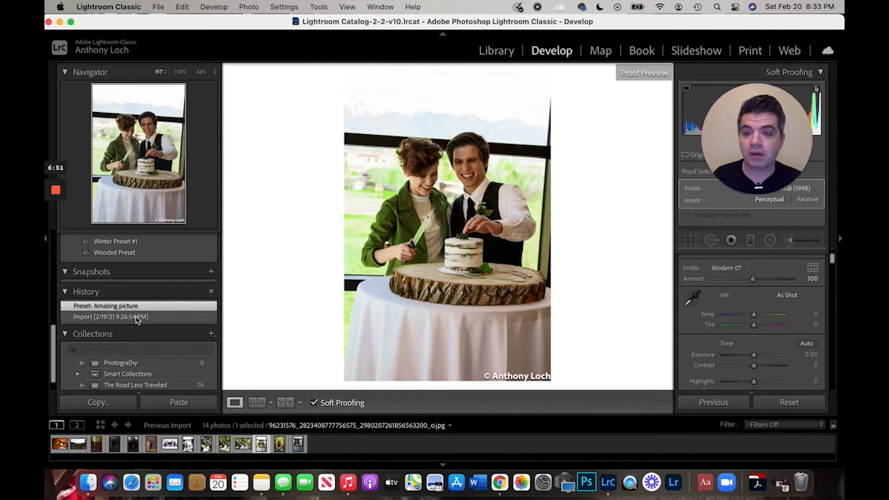
{"action": "left_click", "coordinate": [137, 318]}
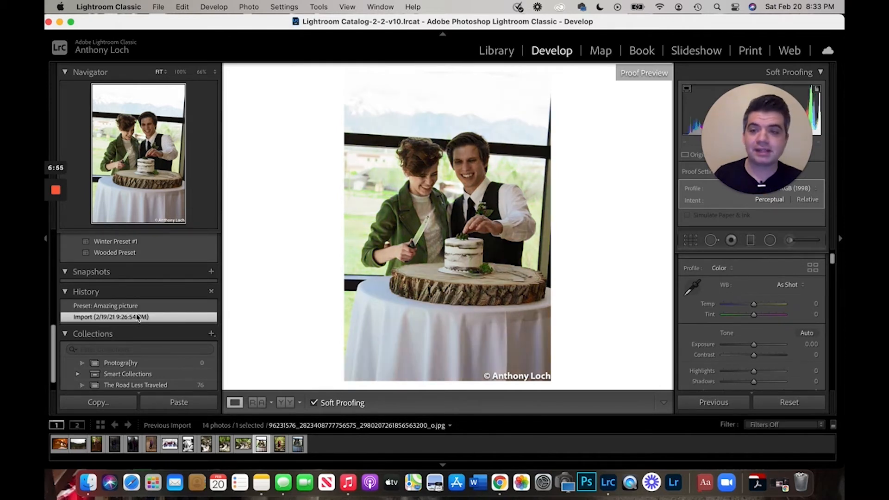
{"action": "left_click", "coordinate": [140, 307]}
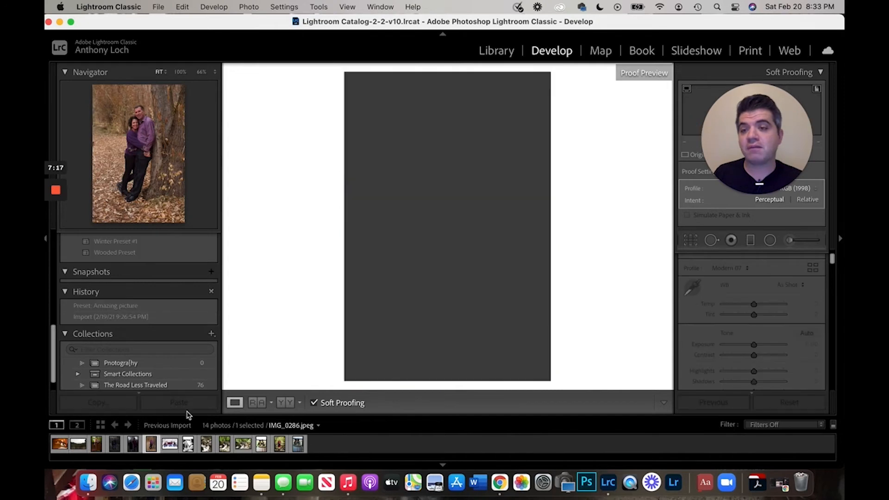
- Select the photo of the couple by the autumn tree and apply the Amazing picture preset
{"action": "scroll", "coordinate": [190, 326], "scroll_direction": "up", "scroll_amount": 5}
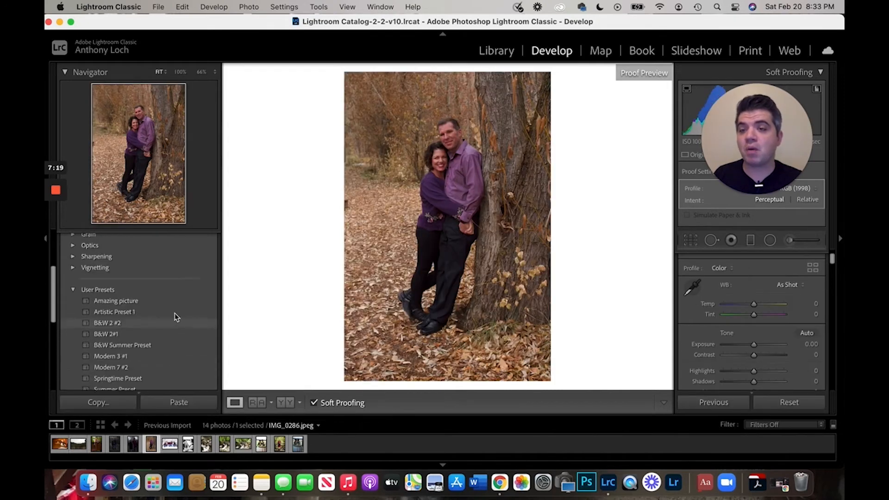
{"action": "left_click", "coordinate": [144, 300]}
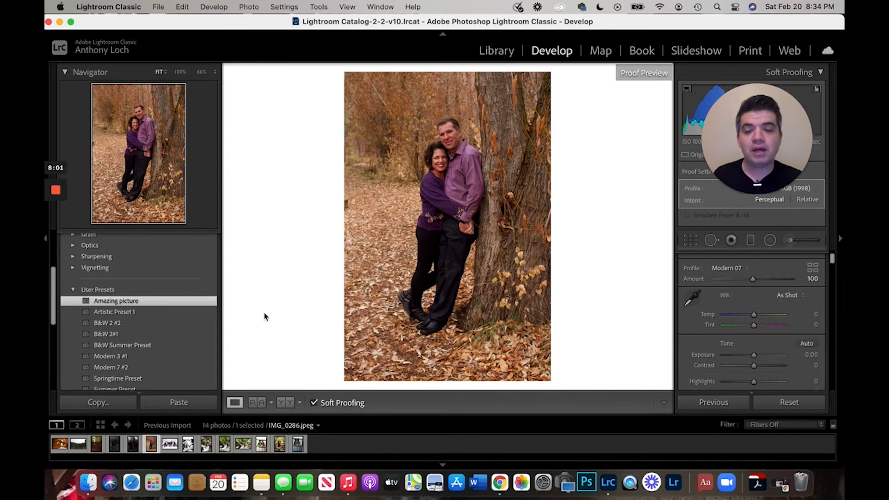
- Open the snowy family group photo and apply the Winter Preset #1 from User Presets
{"action": "left_click", "coordinate": [172, 447]}
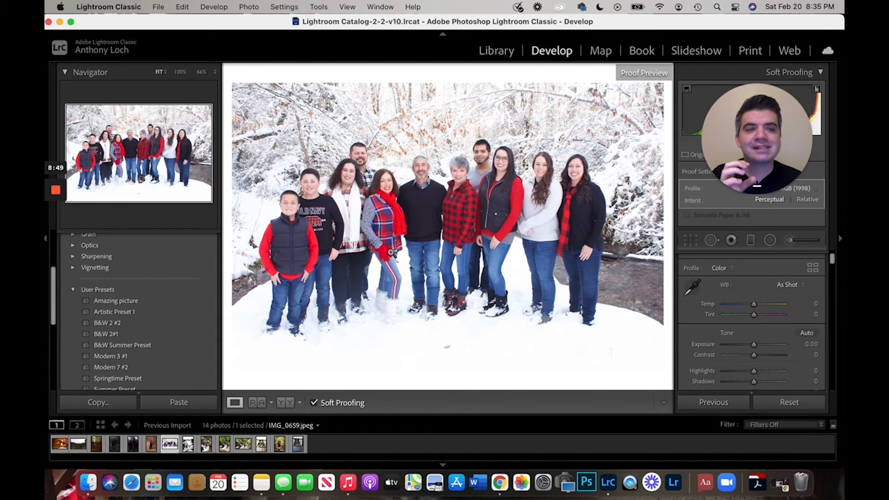
{"action": "scroll", "coordinate": [149, 325], "scroll_direction": "down", "scroll_amount": 3}
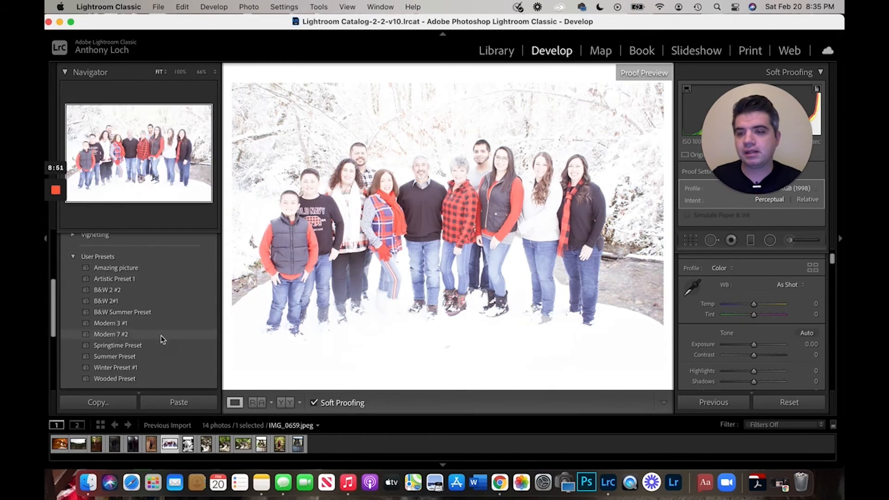
{"action": "scroll", "coordinate": [162, 340], "scroll_direction": "down", "scroll_amount": 3}
{"action": "left_click", "coordinate": [155, 328]}
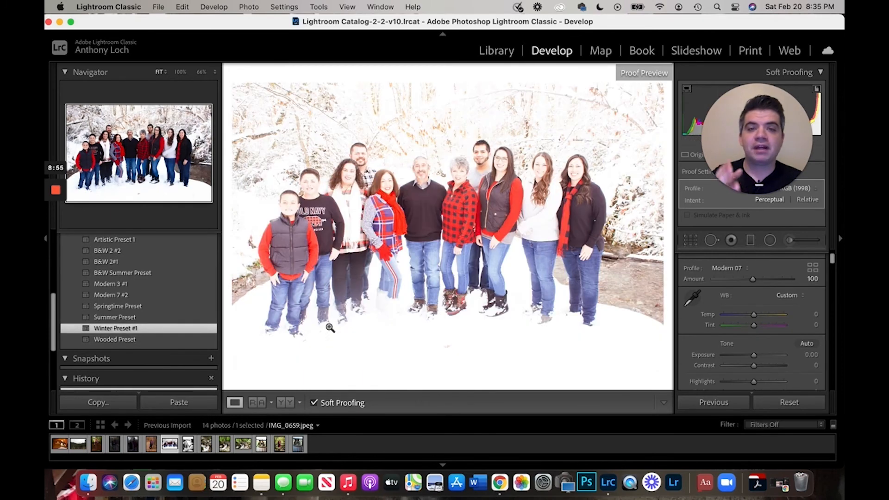
{"action": "left_click", "coordinate": [167, 331]}
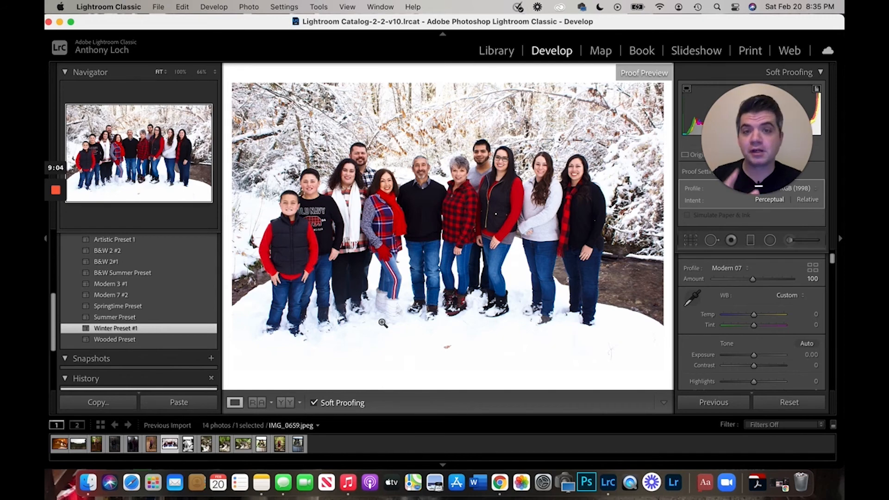
- Compare the family photo before and after Winter Preset #1 by switching between its History states
{"action": "left_click", "coordinate": [154, 367]}
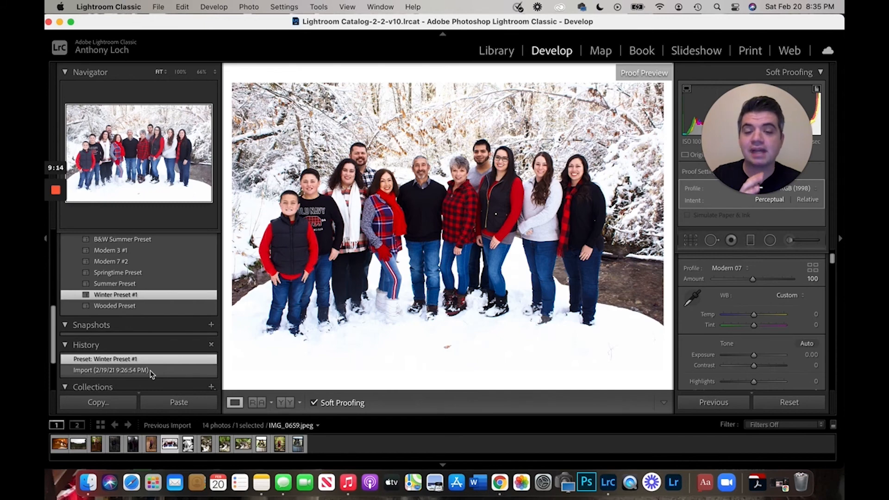
{"action": "left_click", "coordinate": [151, 371]}
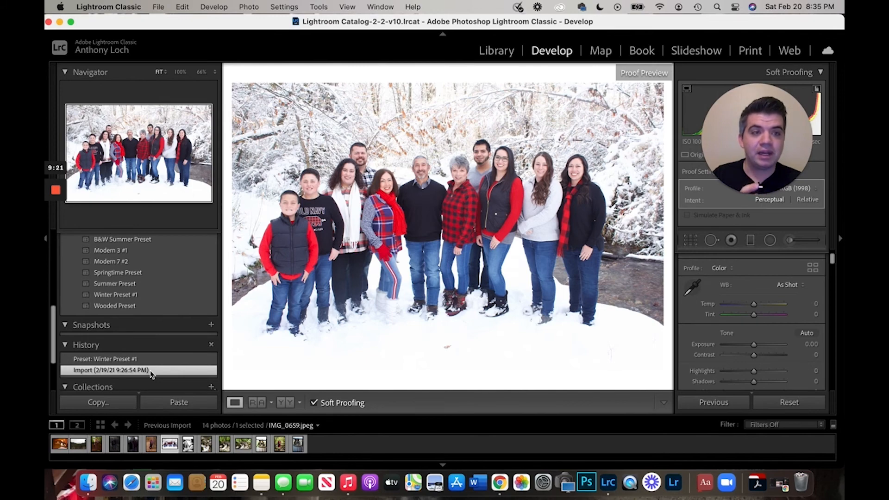
{"action": "left_click", "coordinate": [151, 360]}
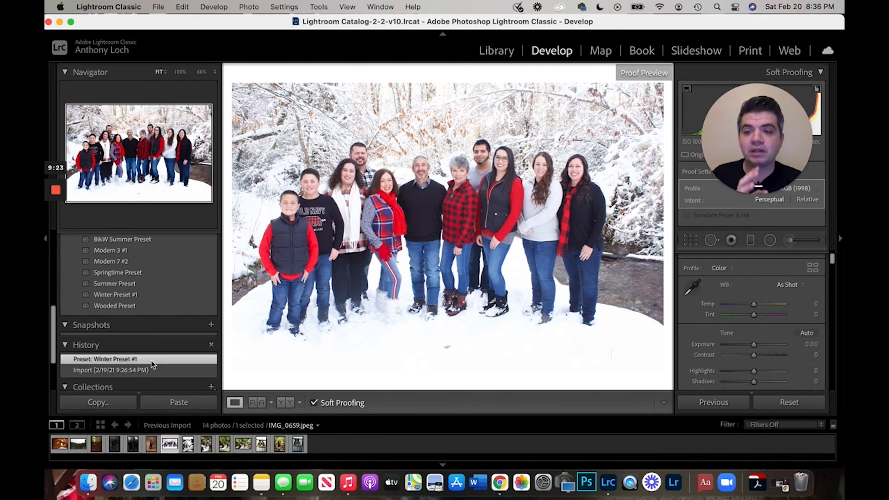